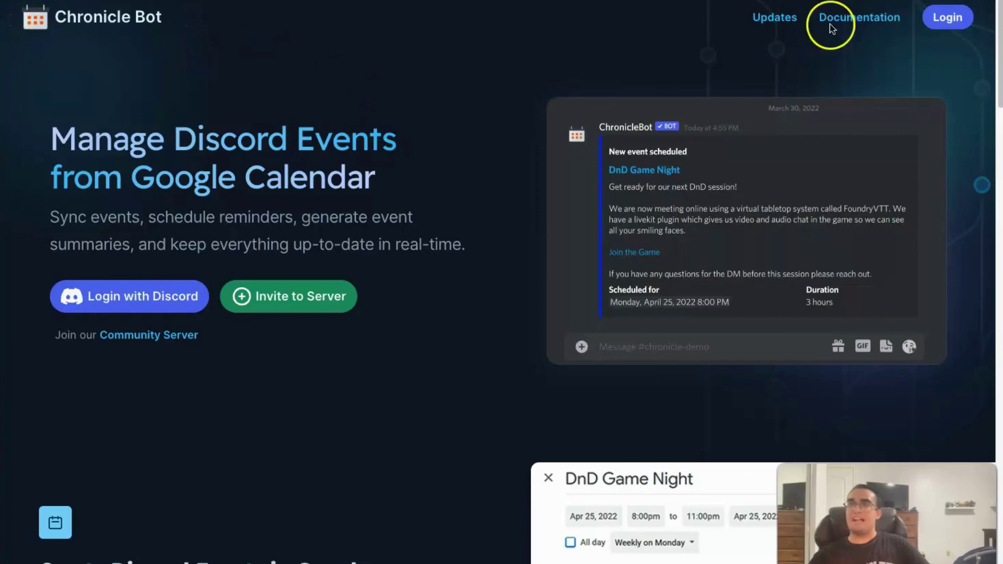
Open the Updates page to see posts like the May 17, 2023 activity messages improvement.
click(769, 19)
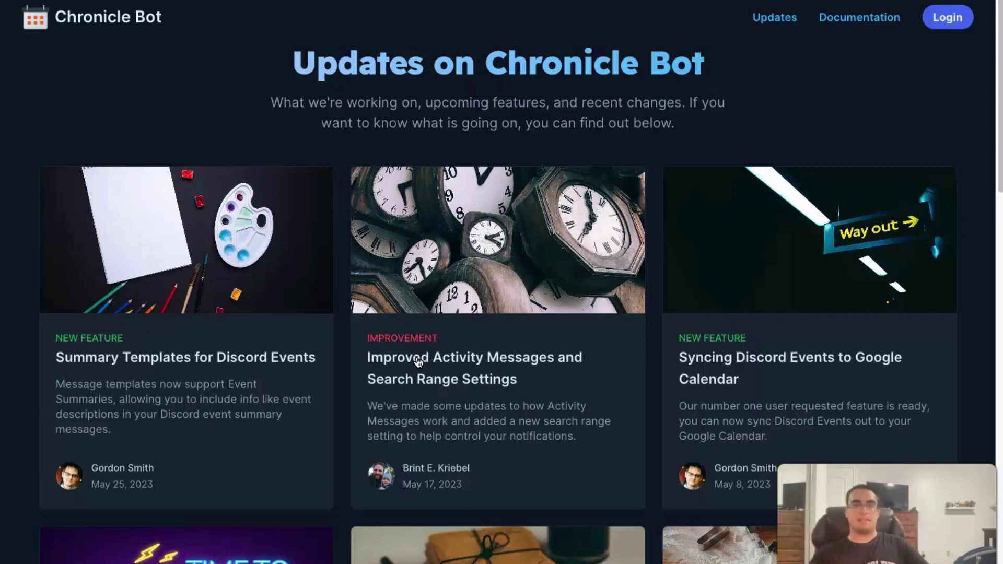
Open the documentation's Getting Started page with its three-step Quick Start guide.
click(849, 21)
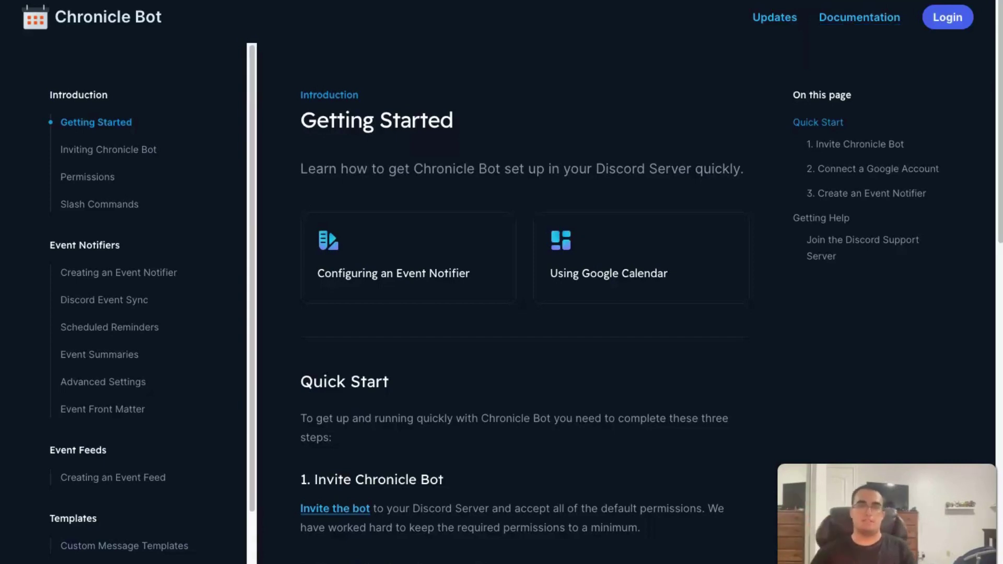
click(122, 16)
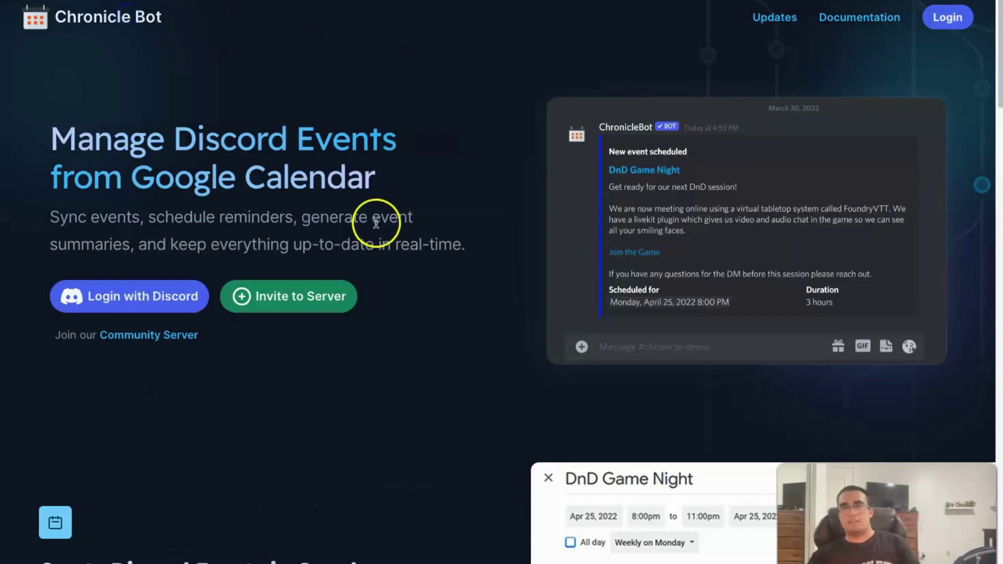
scroll(514, 259, down, 5)
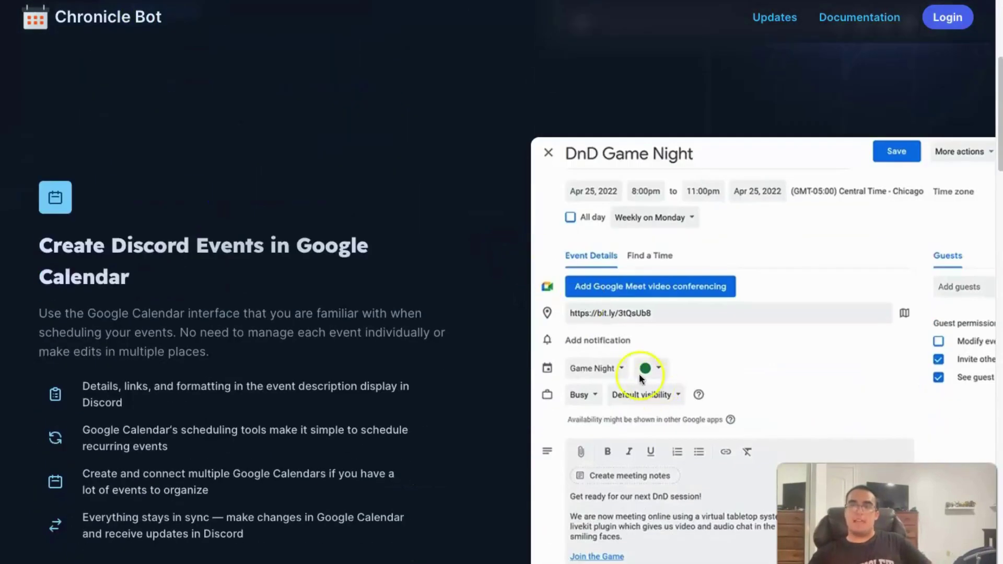
scroll(642, 370, down, 5)
scroll(587, 209, up, 2)
scroll(602, 247, up, 2)
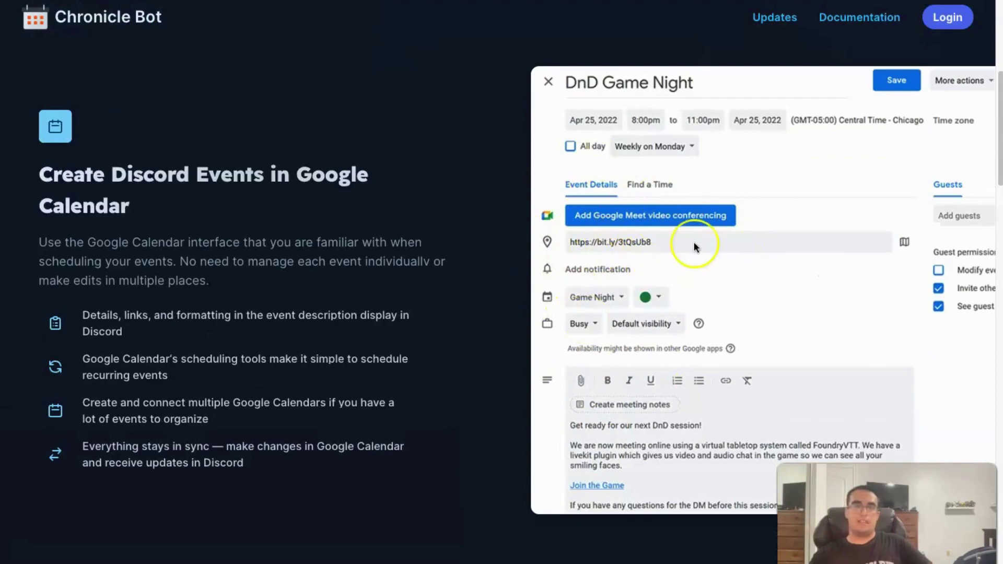
scroll(336, 251, down, 10)
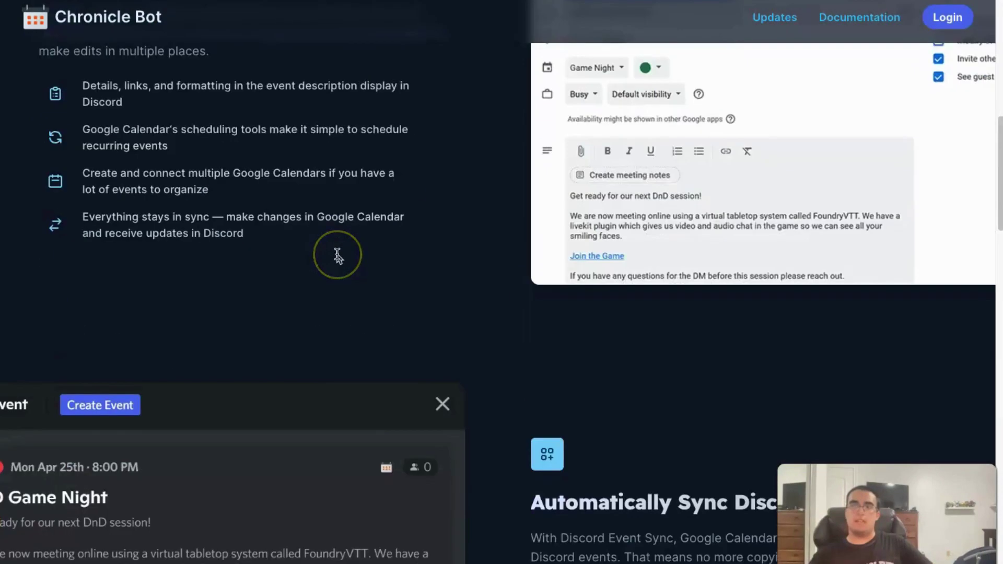
scroll(336, 256, down, 8)
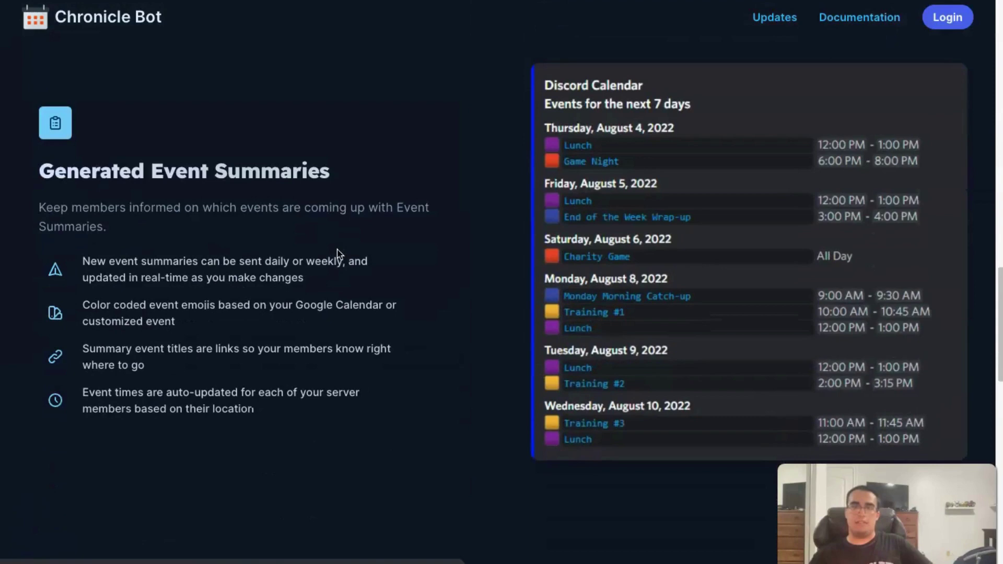
click(343, 255)
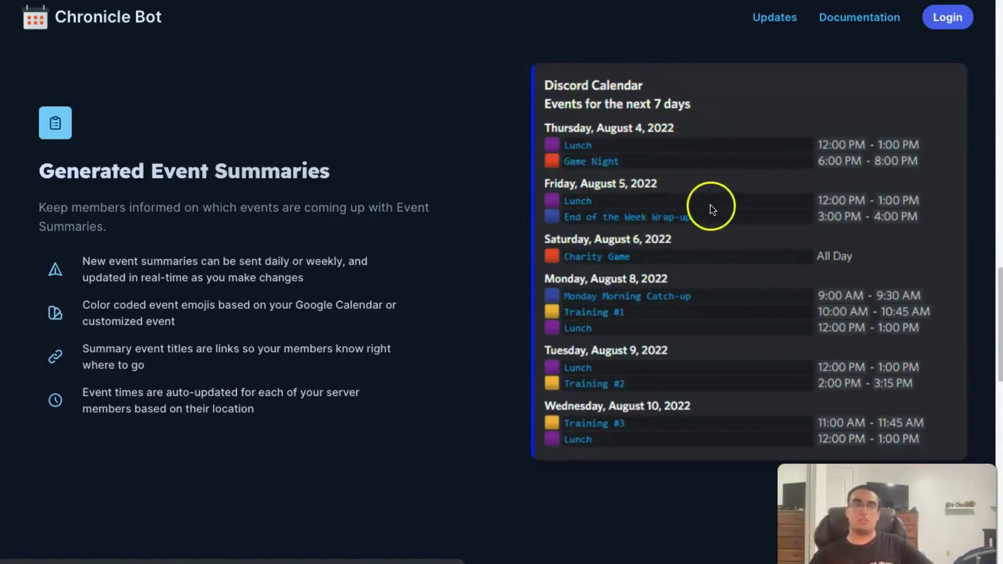
scroll(604, 251, down, 15)
scroll(585, 251, up, 1)
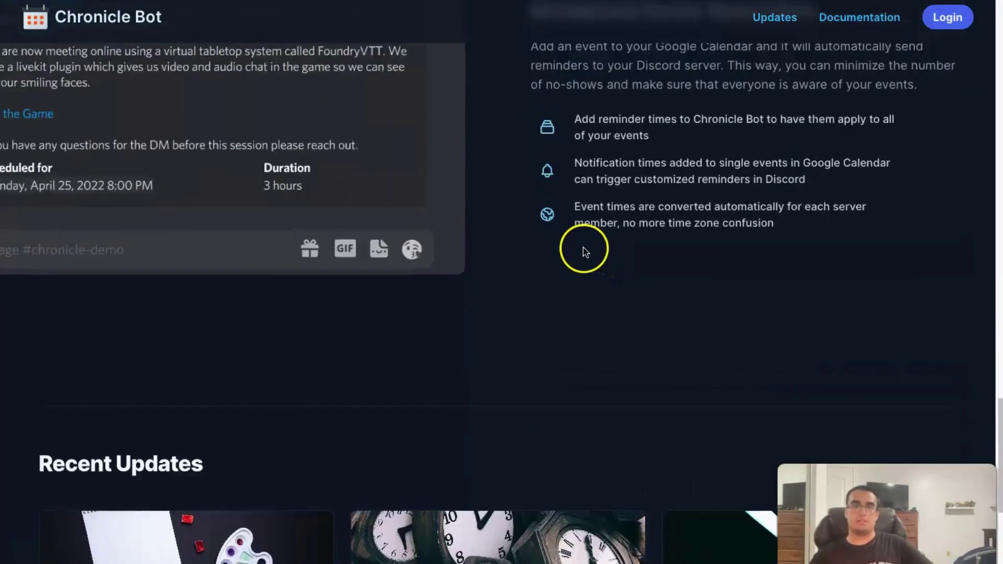
scroll(584, 252, down, 8)
scroll(538, 268, up, 20)
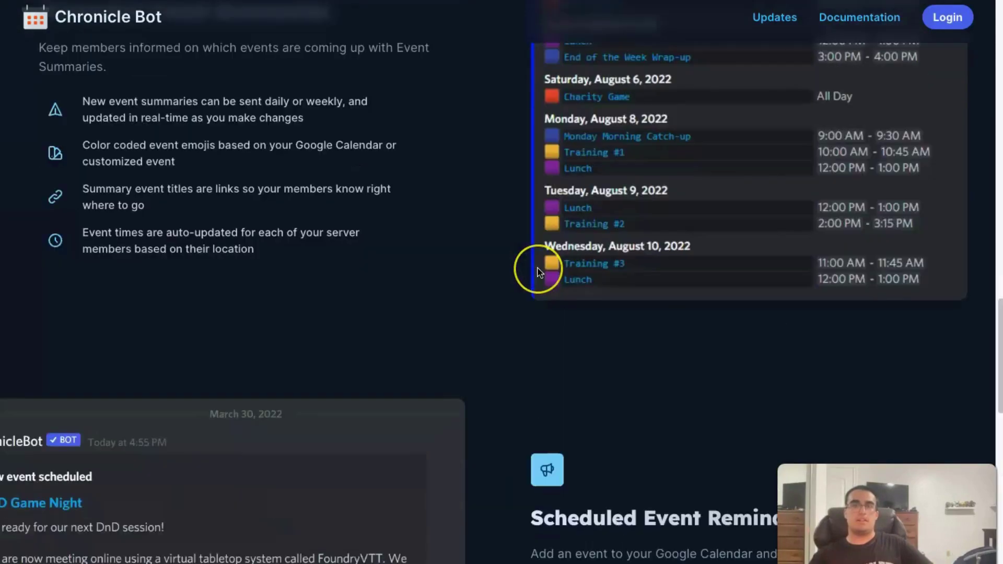
scroll(538, 268, up, 10)
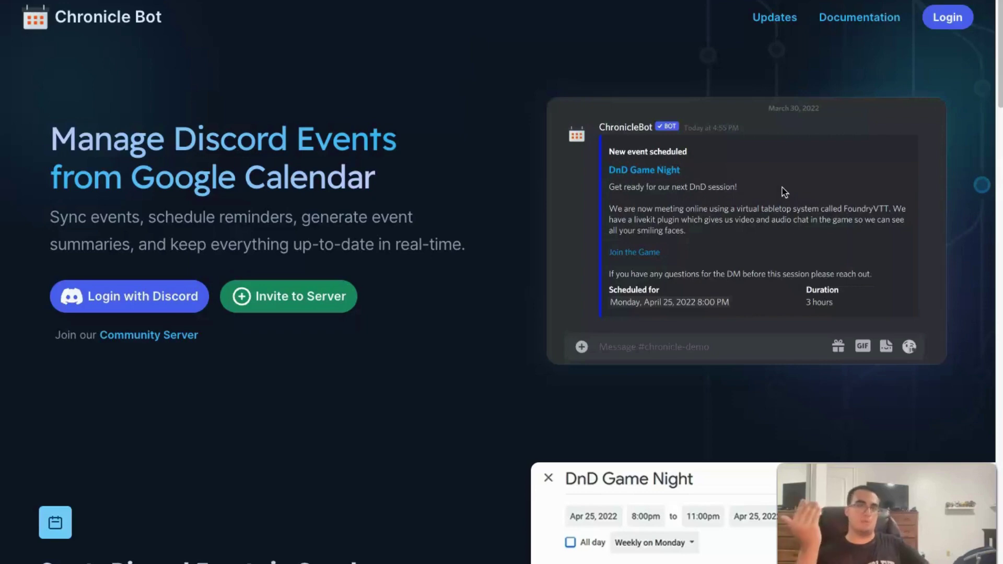
Log into the dashboard, reaching the Event Notifier or Event Feed setup choice.
click(773, 179)
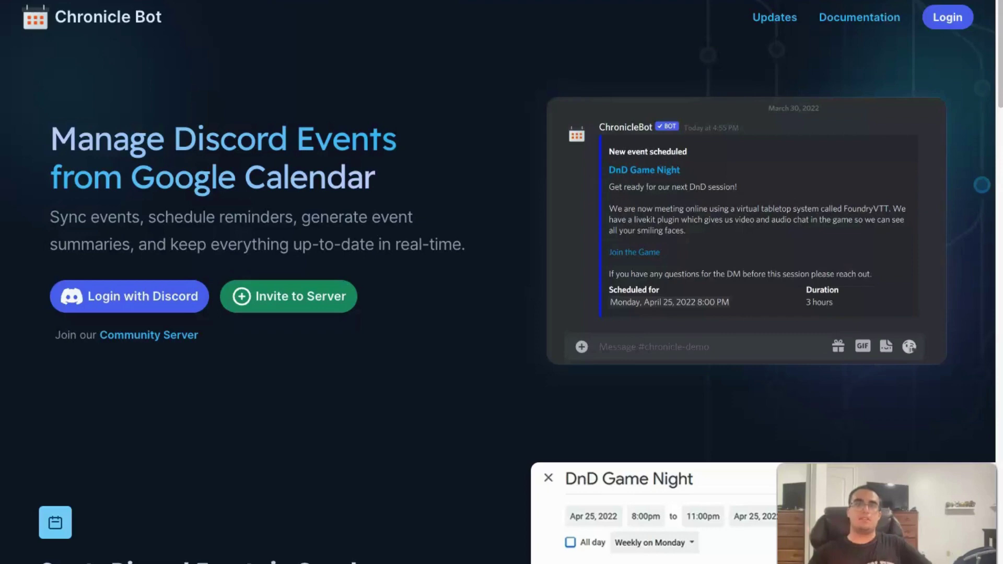
click(171, 292)
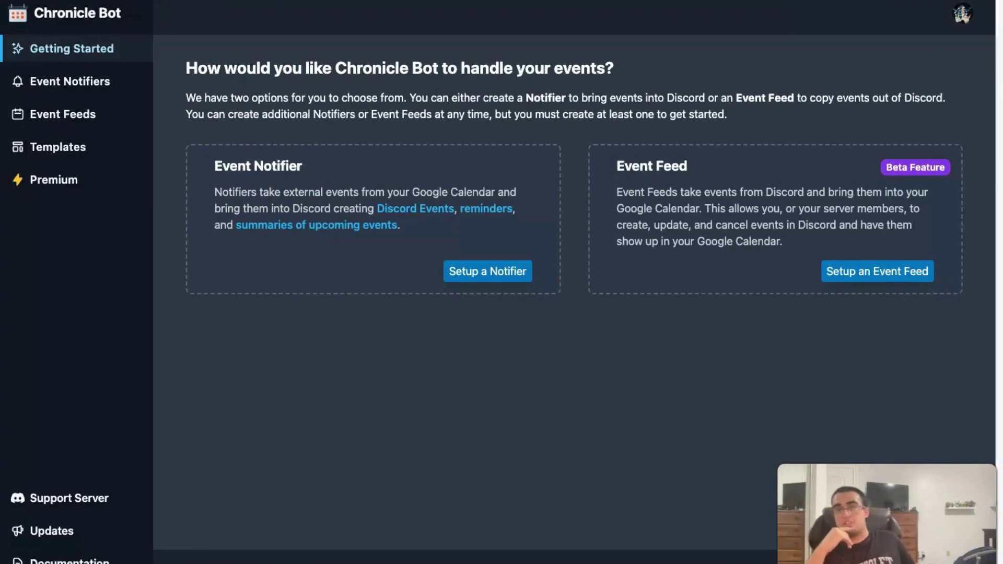
Start a new notifier from the Event Notifiers list.
click(39, 85)
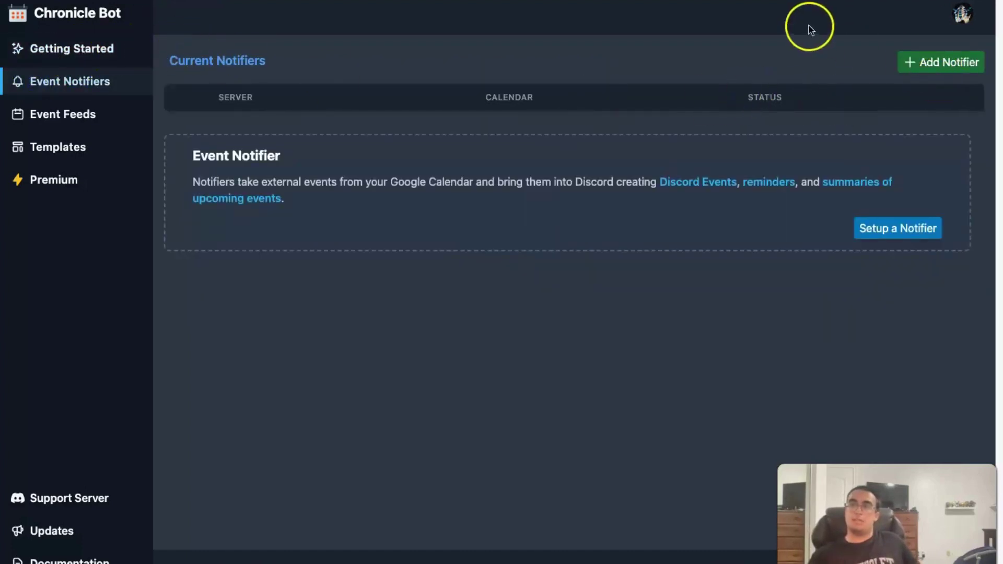
click(956, 62)
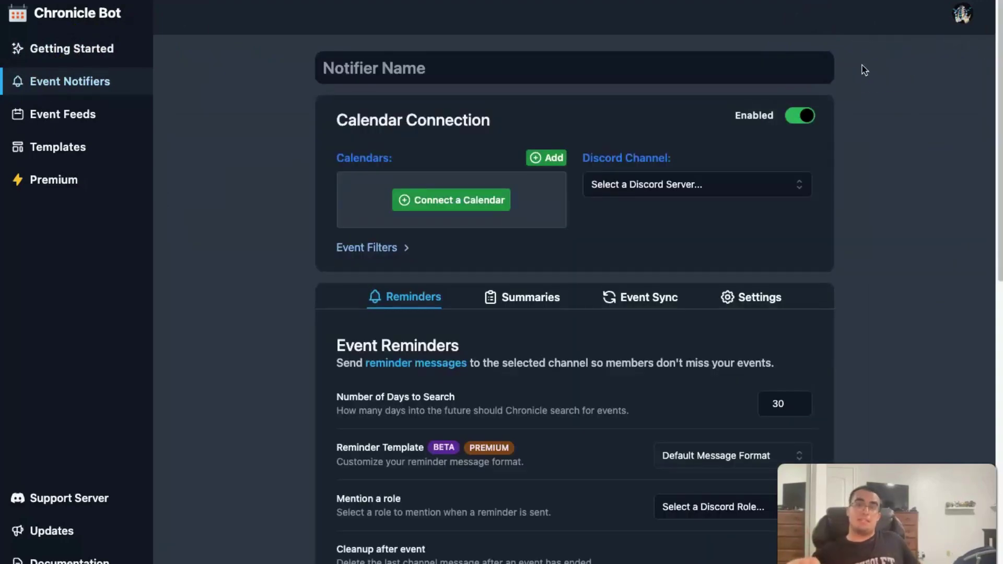
mouse_move(871, 83)
mouse_down()
mouse_move(808, 152)
mouse_move(719, 141)
mouse_move(569, 218)
mouse_move(525, 195)
mouse_up()
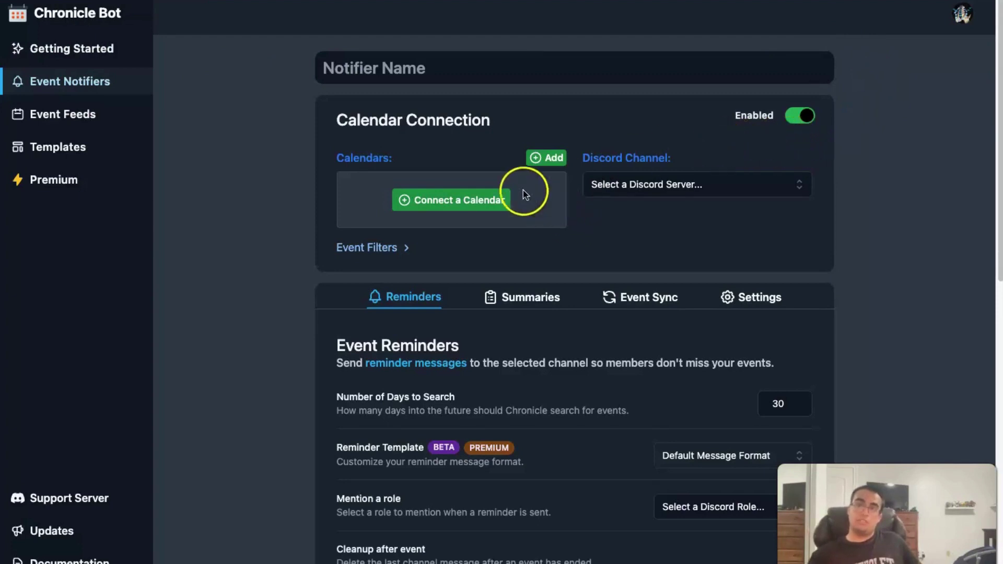
mouse_move(431, 187)
mouse_down()
mouse_move(403, 189)
mouse_move(526, 213)
mouse_up()
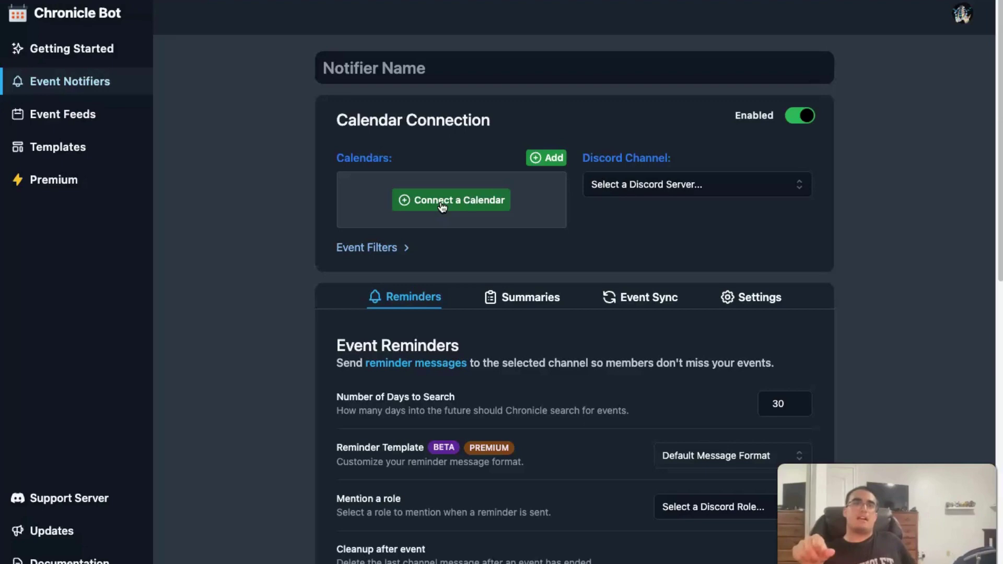
Review the notifier's Reminders, Summaries and Event Sync sections, ending on Advanced Settings (Event Link: Automatic).
scroll(523, 282, down, 7)
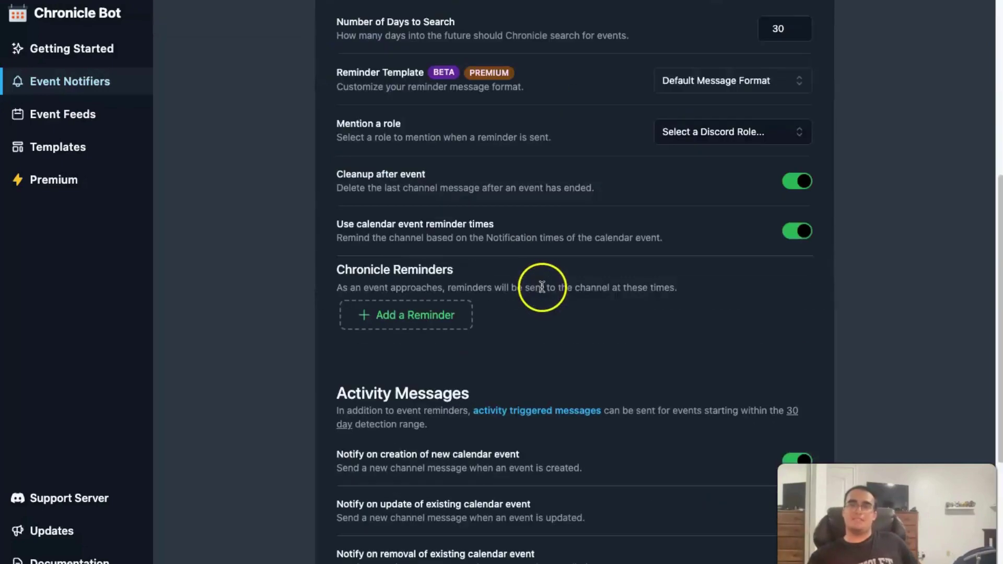
scroll(539, 280, up, 7)
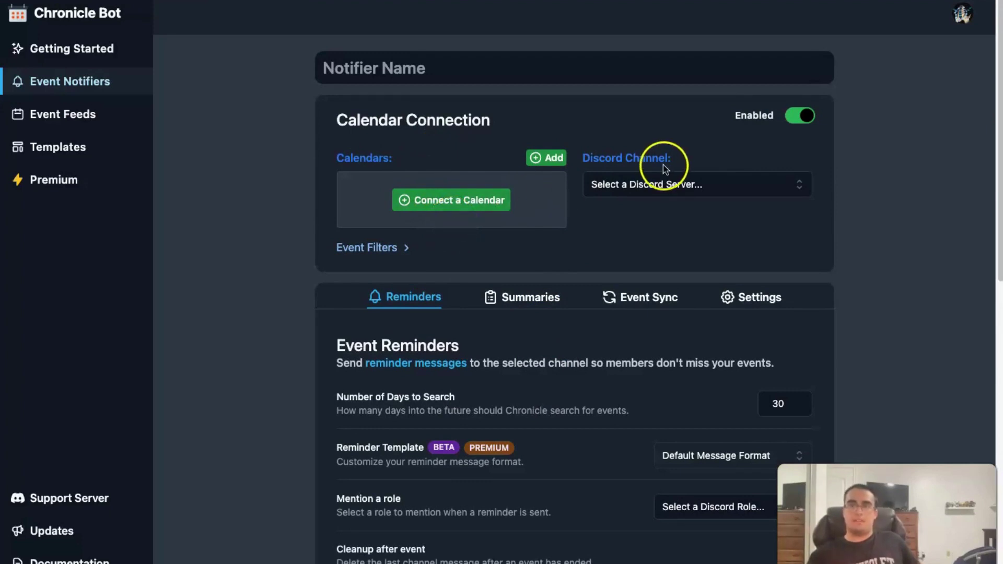
scroll(672, 208, down, 3)
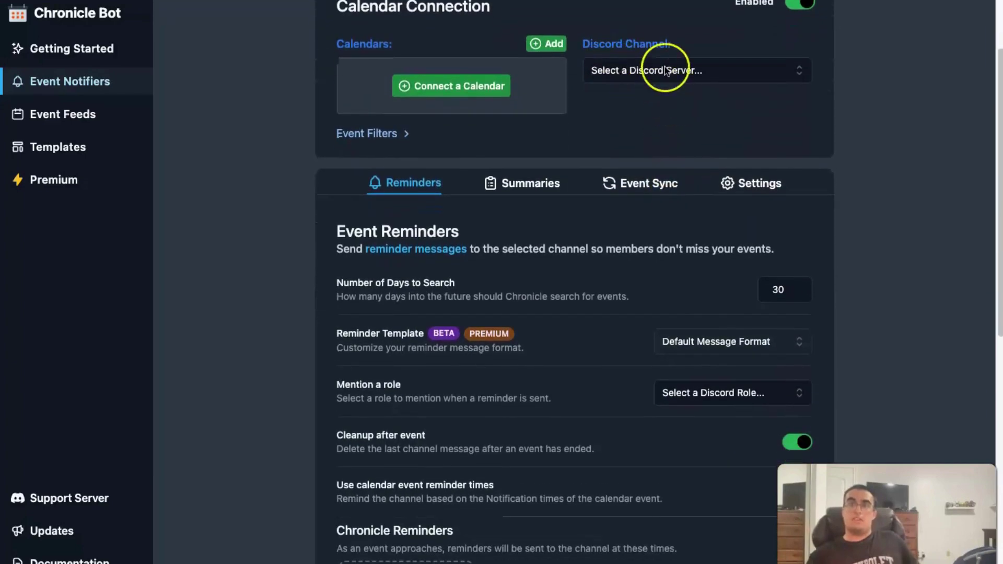
click(527, 183)
scroll(479, 259, down, 2)
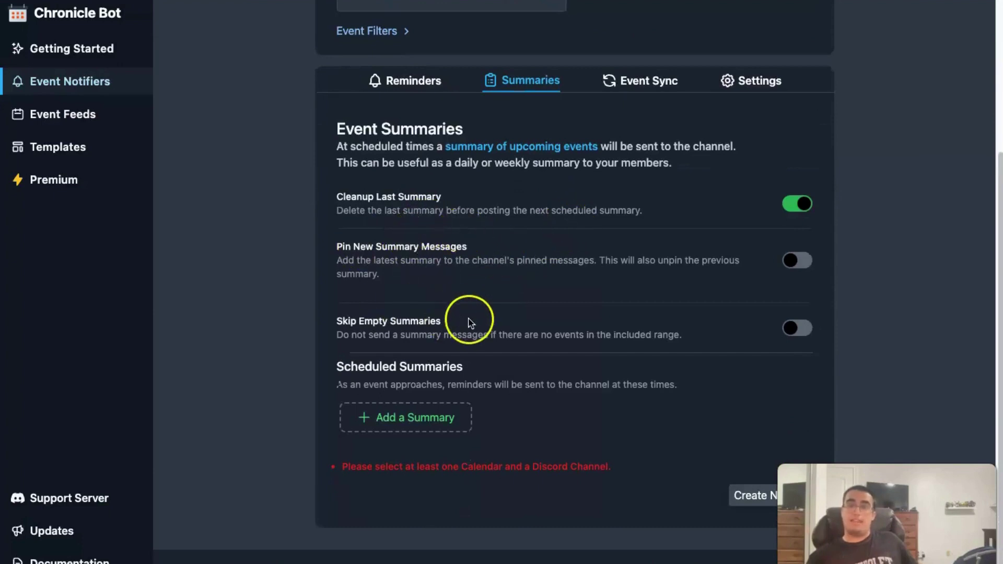
click(643, 81)
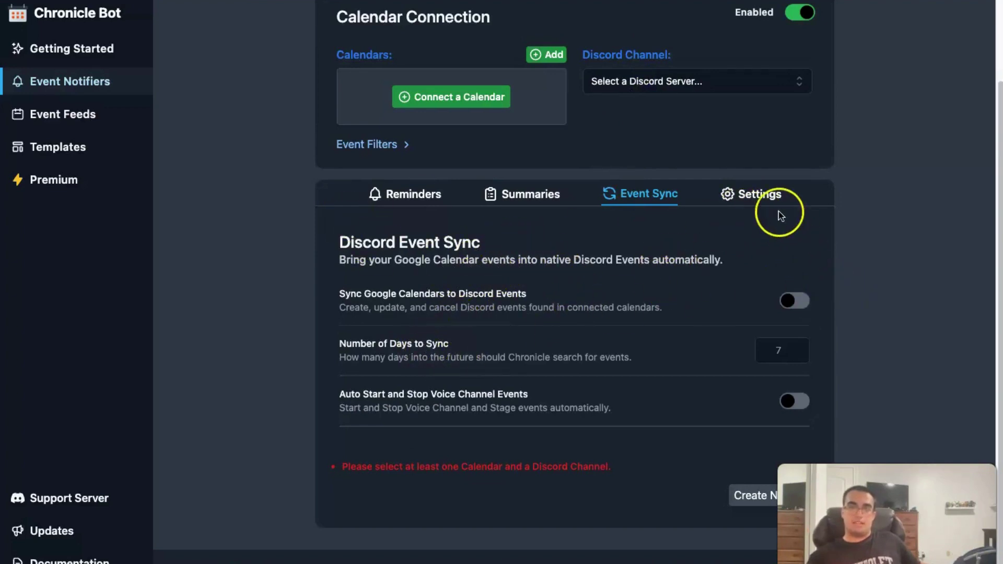
click(757, 196)
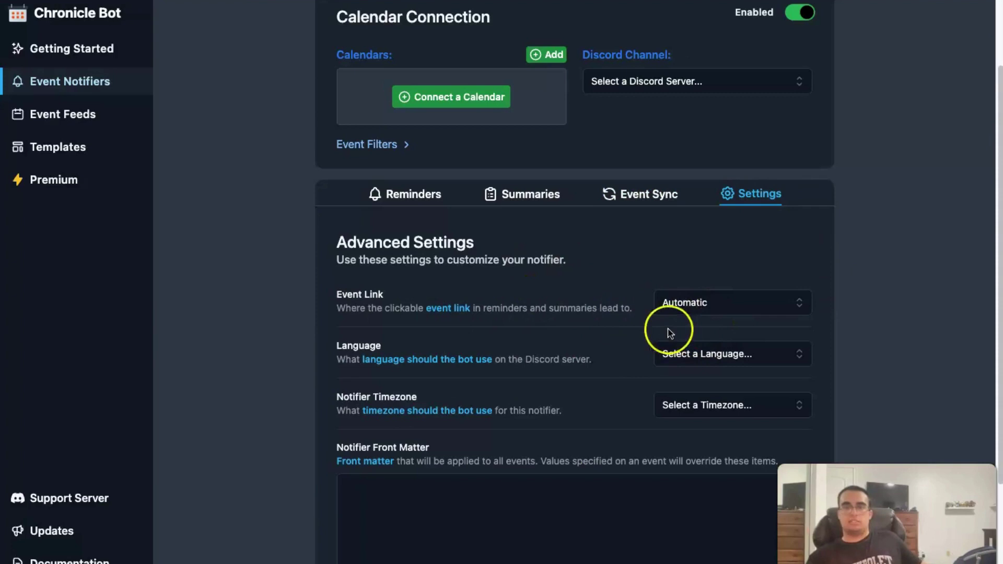
scroll(643, 314, down, 3)
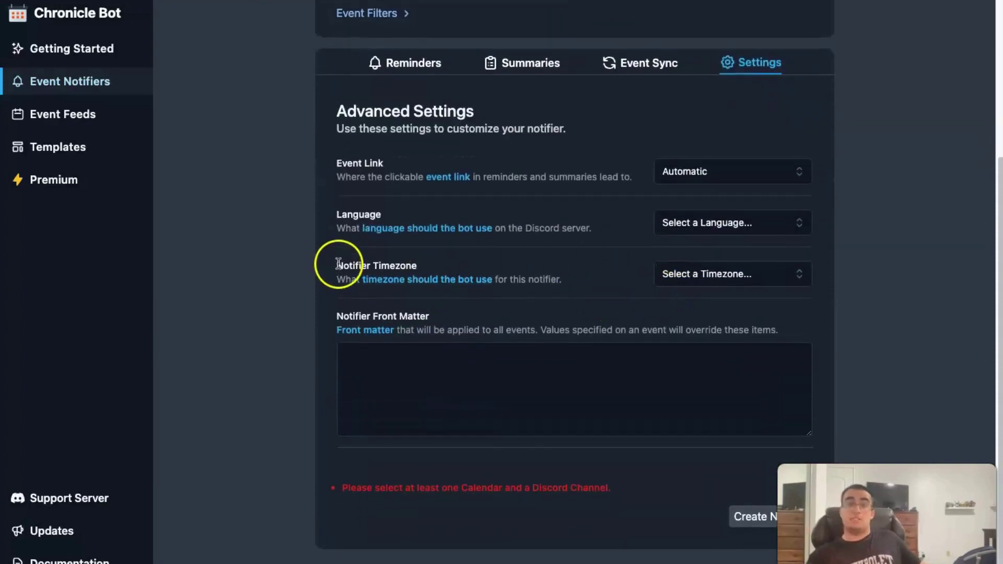
drag(335, 265, 419, 270)
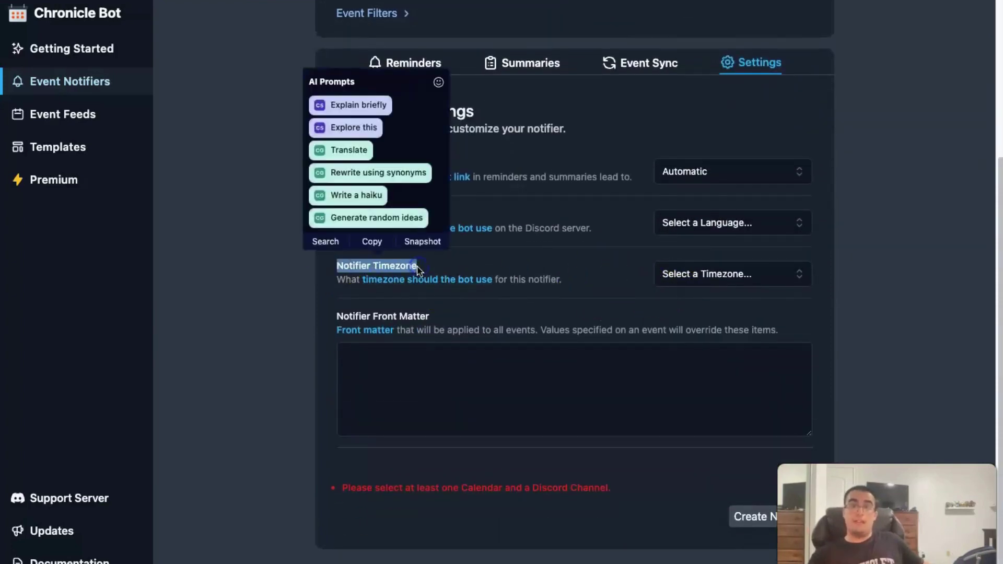
click(417, 269)
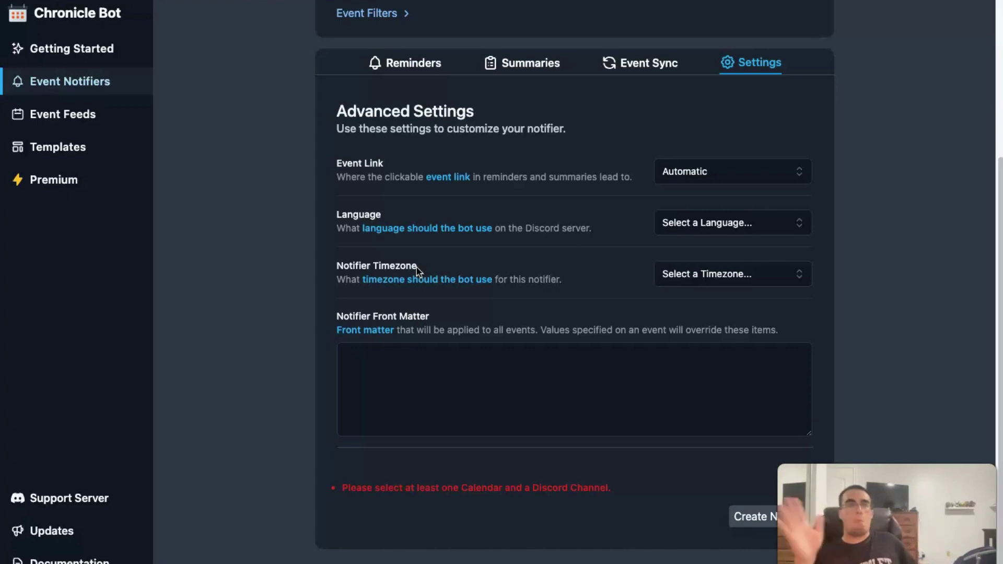
click(533, 245)
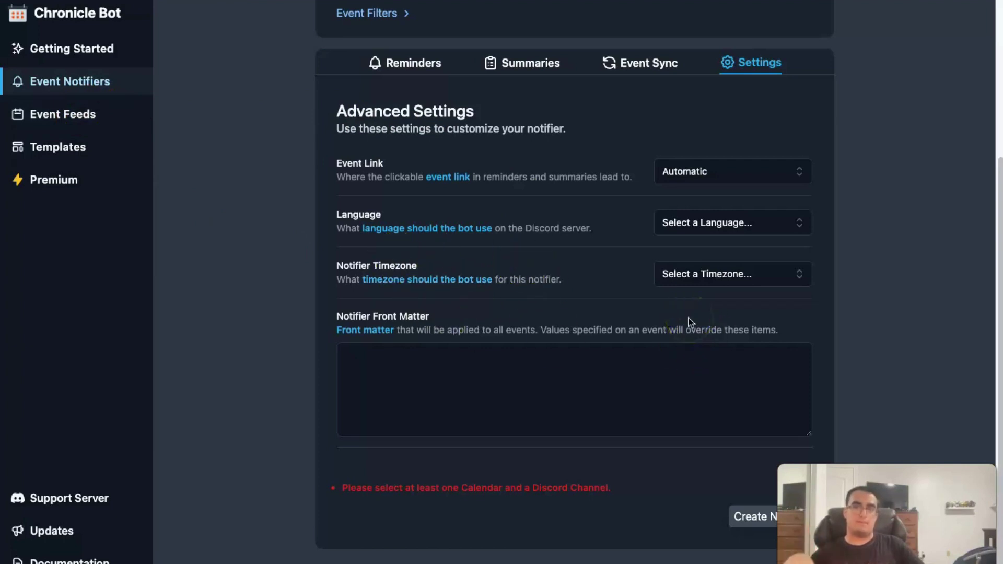
Check the premium-locked Event Feeds and Templates pages, then view Premium at $4.99/month.
click(99, 120)
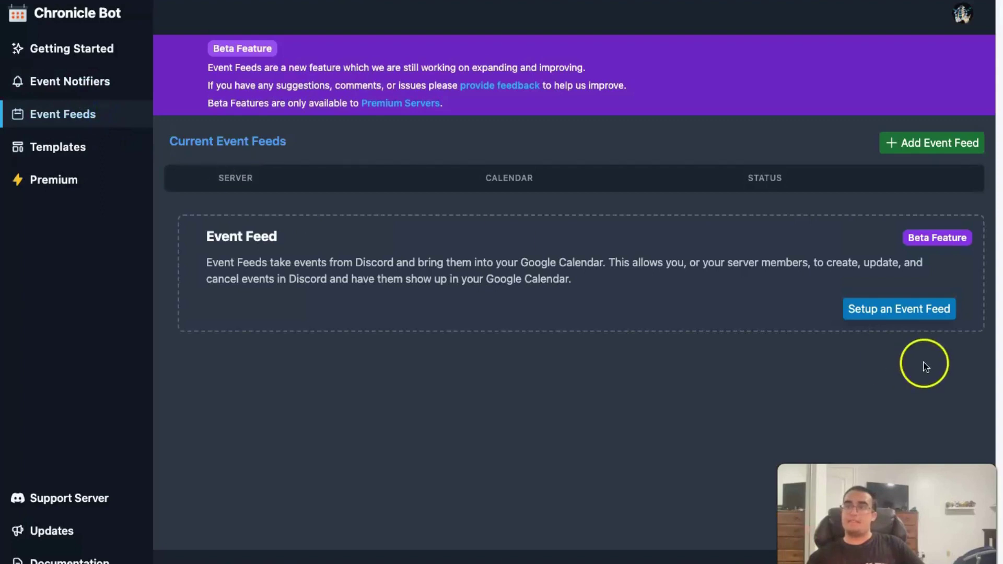
click(914, 149)
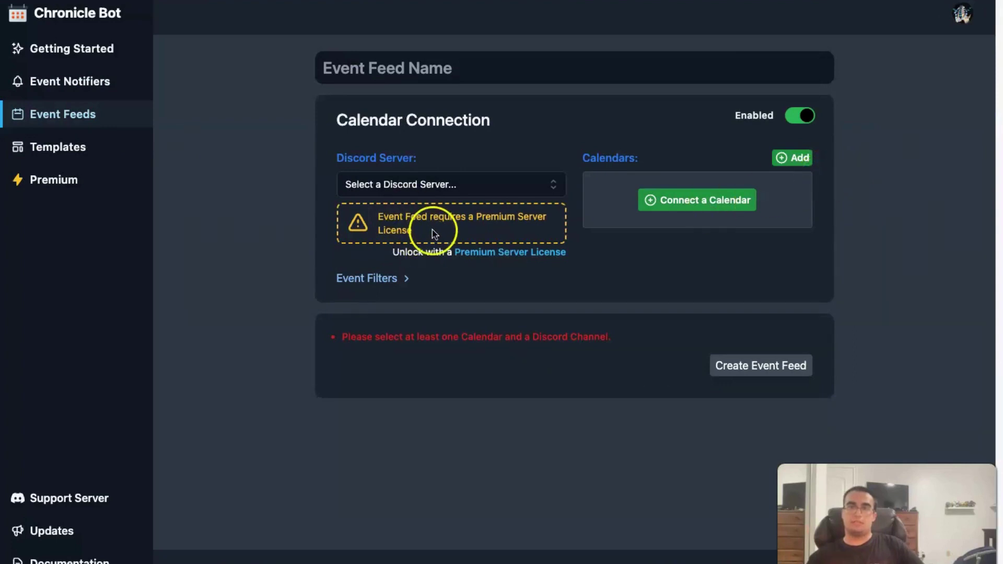
click(47, 146)
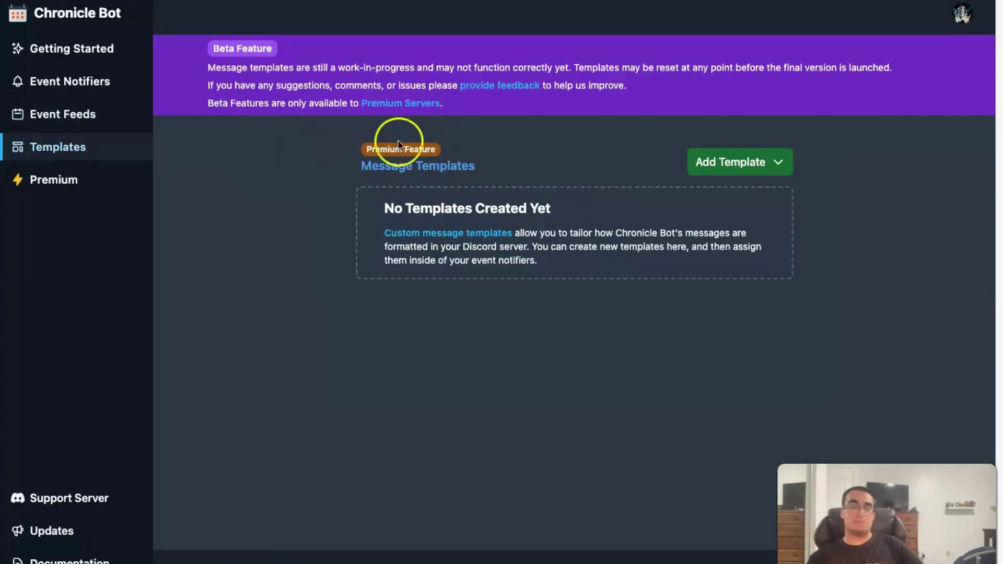
click(50, 181)
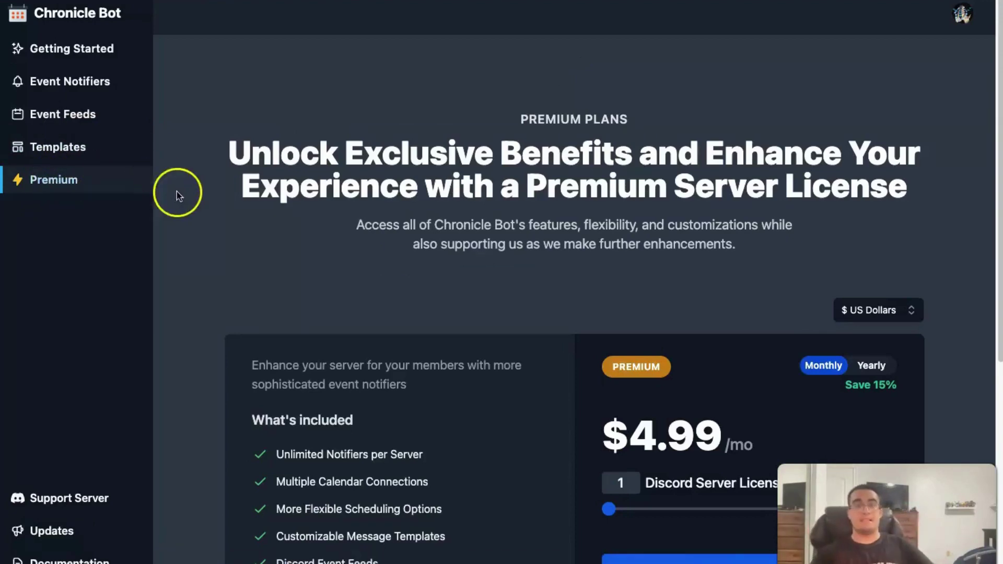
scroll(282, 228, down, 5)
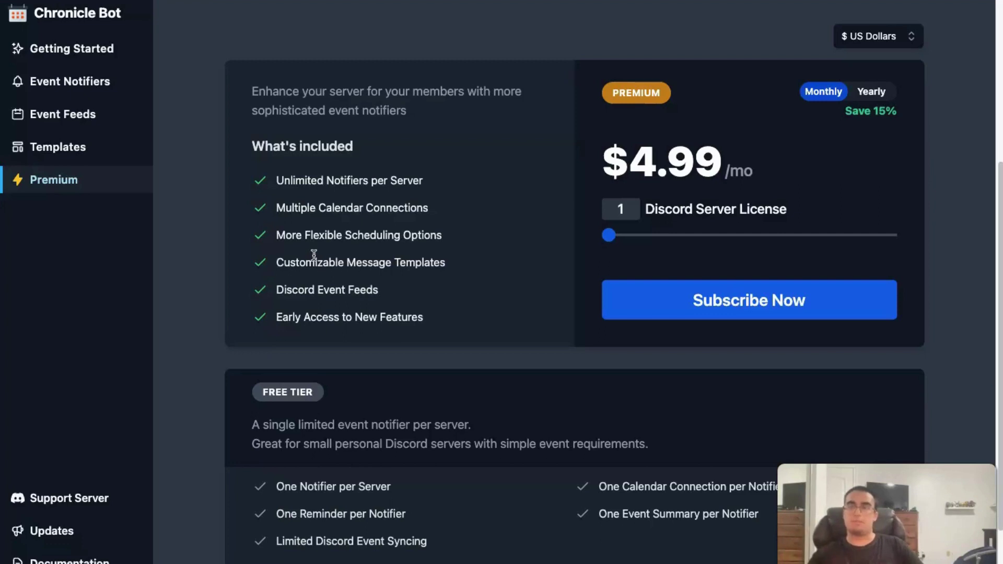
Compare Premium's $4.99 monthly and $49.90 yearly prices, finishing on yearly billing.
click(872, 91)
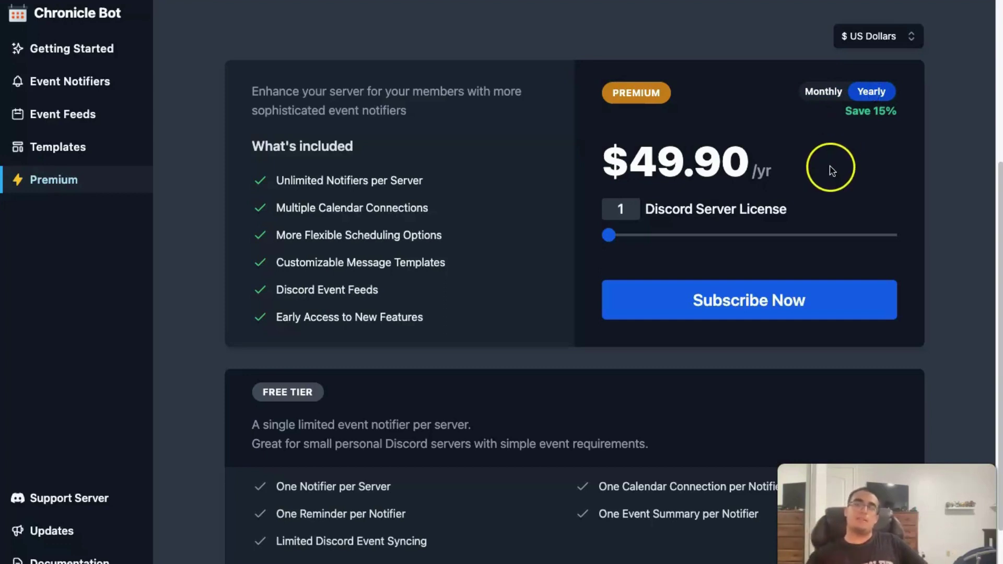
click(820, 93)
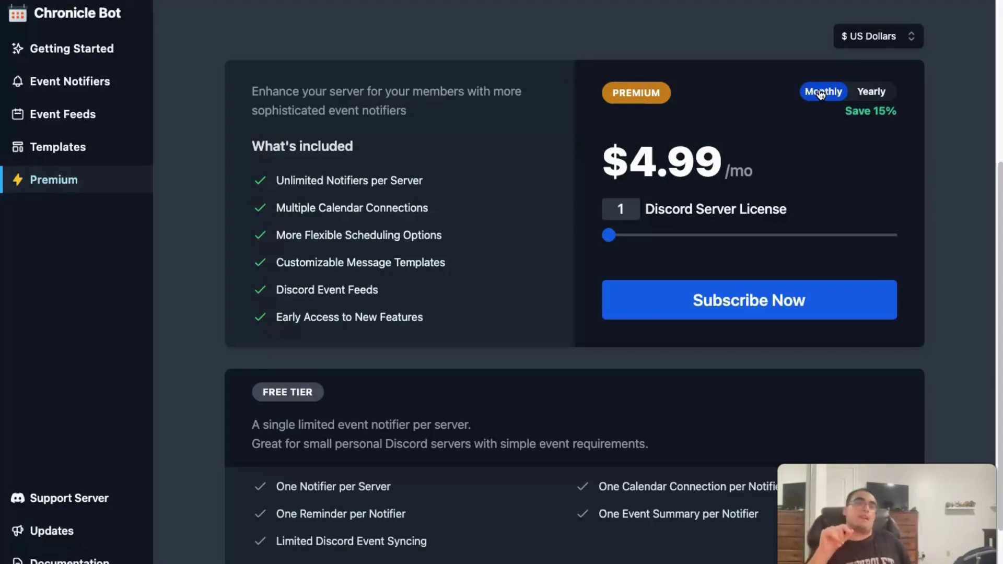
click(859, 94)
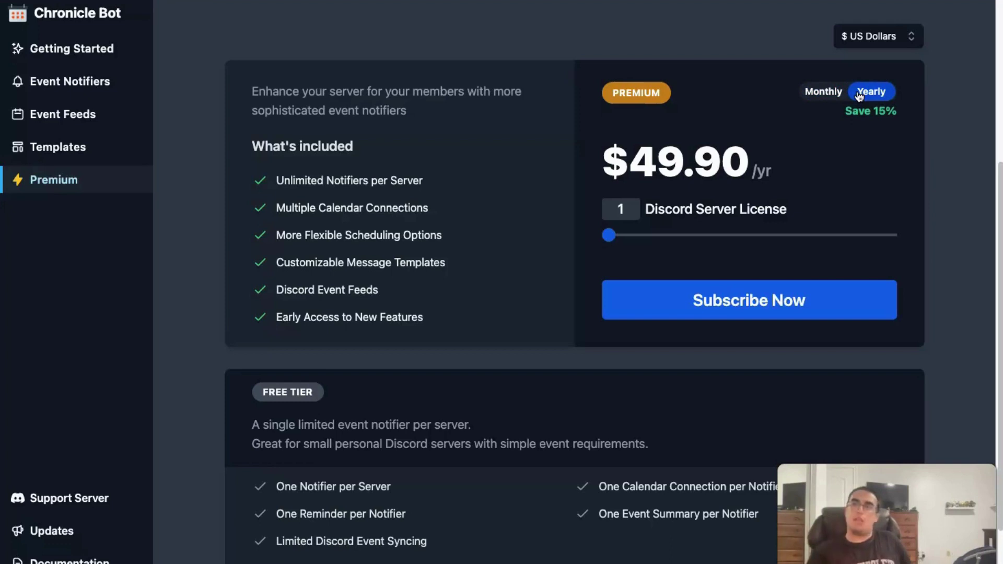
click(825, 92)
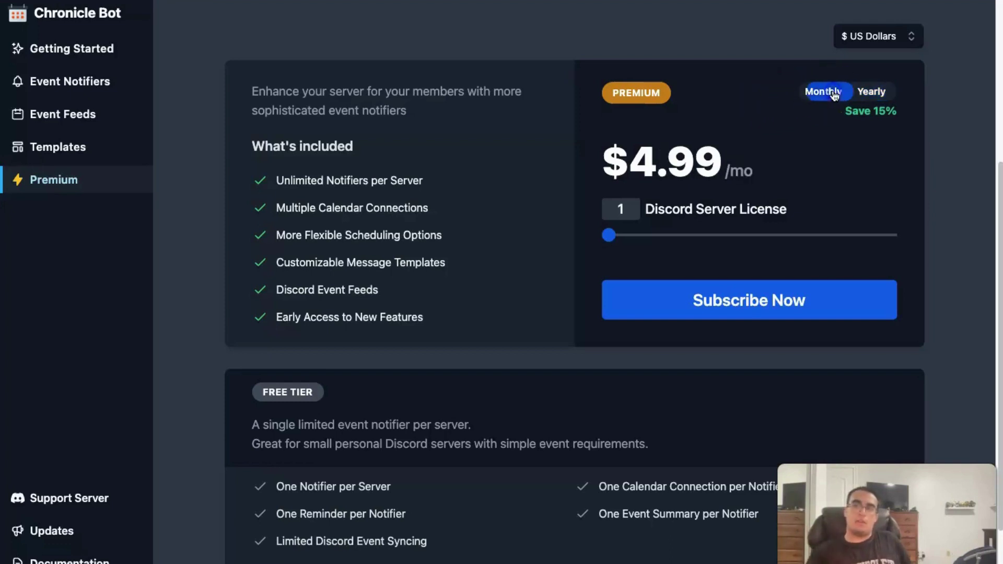
click(655, 162)
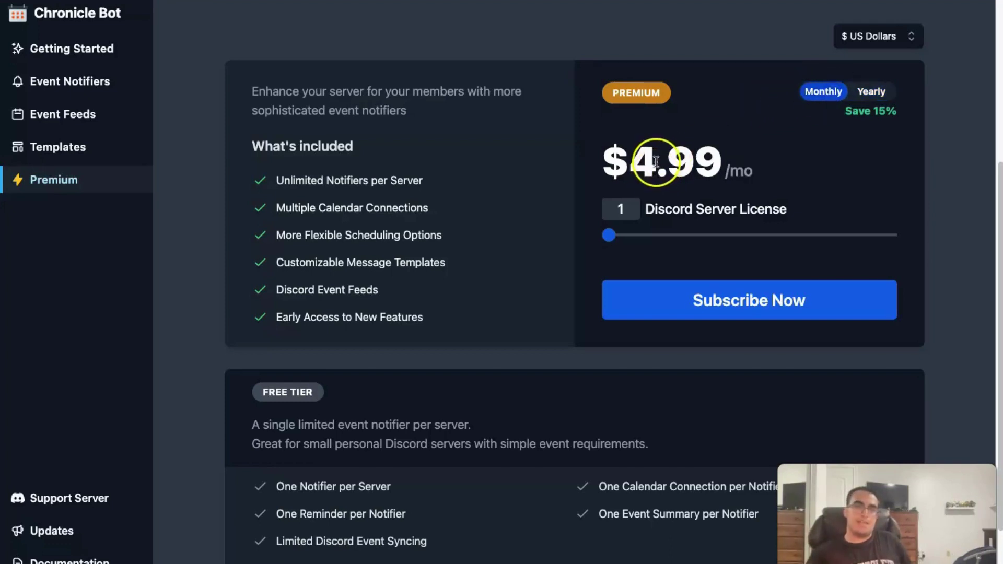
click(877, 90)
click(750, 152)
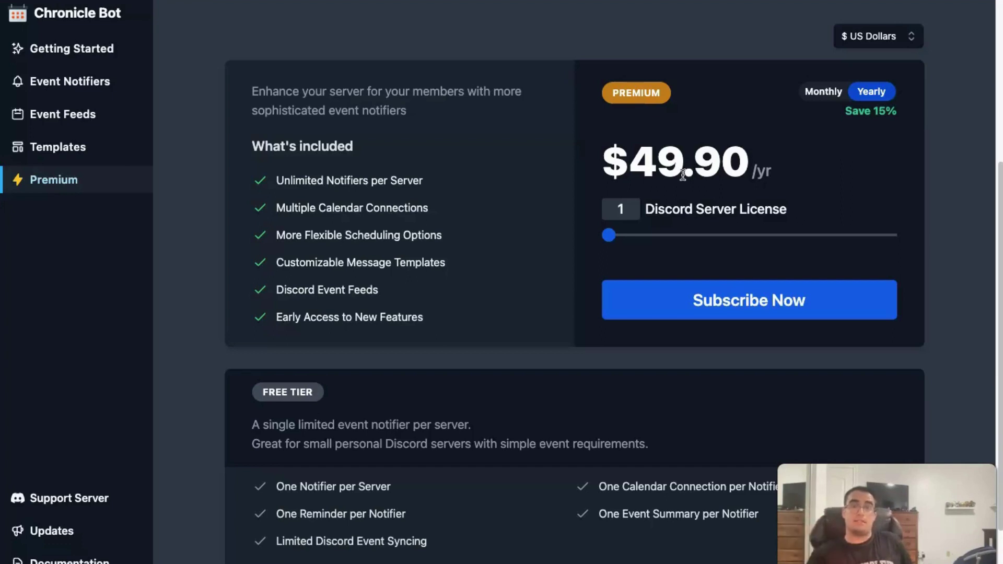
click(94, 21)
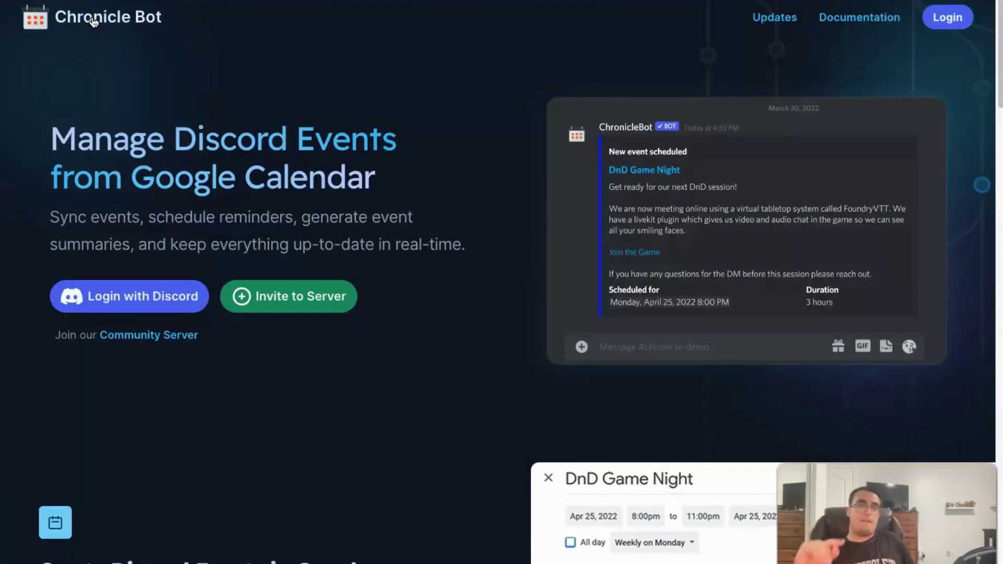